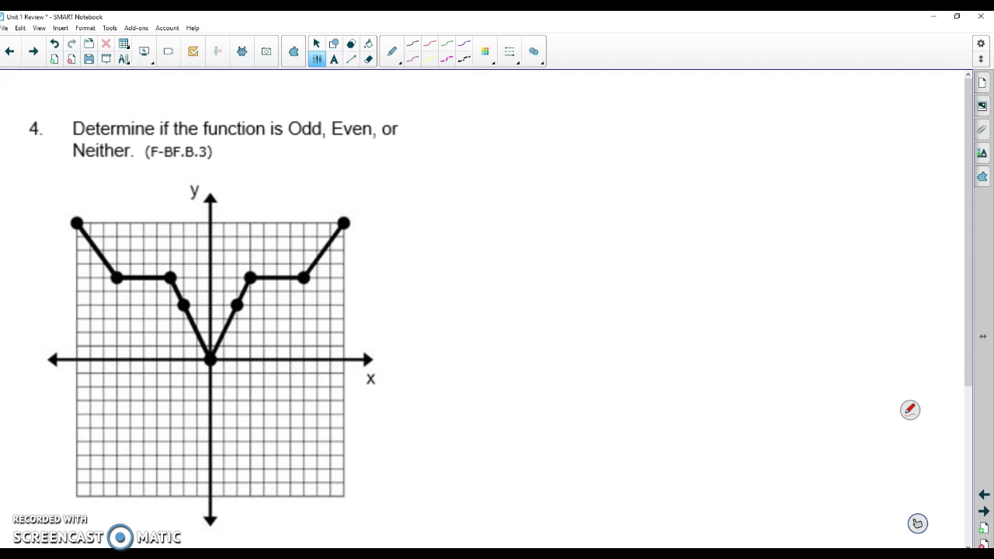
Draw a red y-axis line, then trace the graph's right half blue and left half green
left_click_drag(209, 186, 209, 190)
left_click_drag(210, 323, 208, 509)
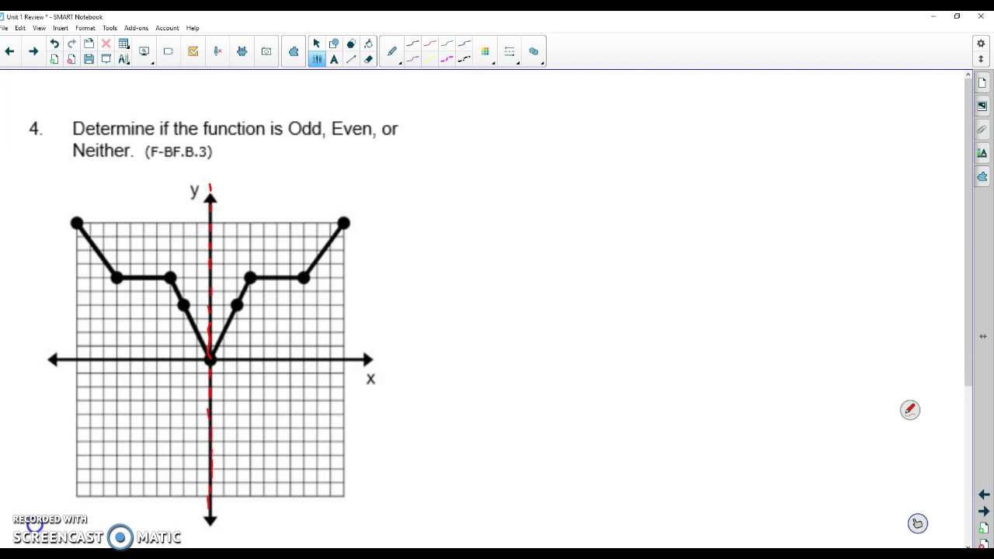
mouse_move(212, 355)
left_mouse_down()
mouse_move(250, 276)
mouse_move(216, 346)
left_mouse_up()
mouse_move(250, 276)
left_mouse_down()
mouse_move(305, 276)
mouse_move(345, 218)
mouse_move(327, 256)
left_mouse_up()
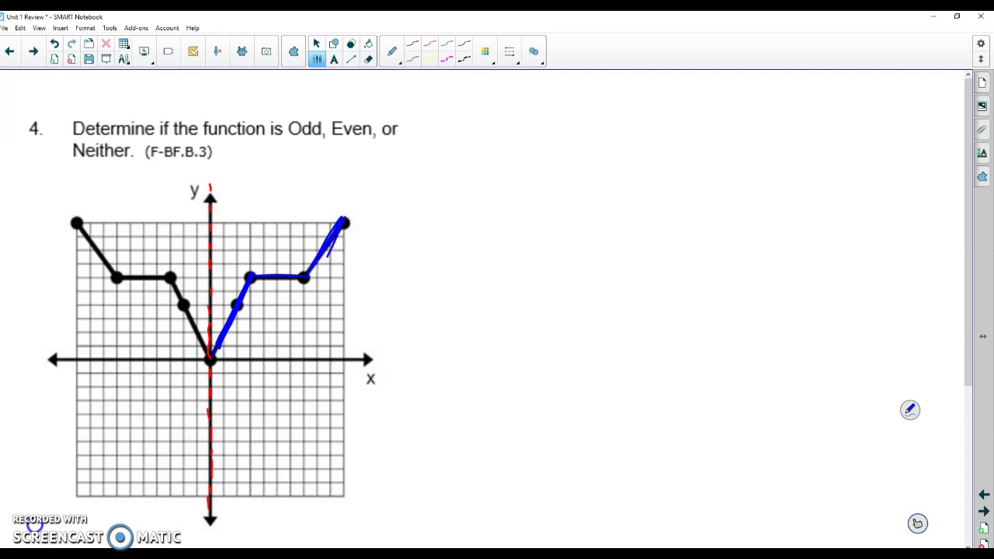
mouse_move(210, 356)
left_mouse_down()
mouse_move(170, 276)
mouse_move(114, 277)
mouse_move(76, 224)
mouse_move(108, 271)
left_mouse_up()
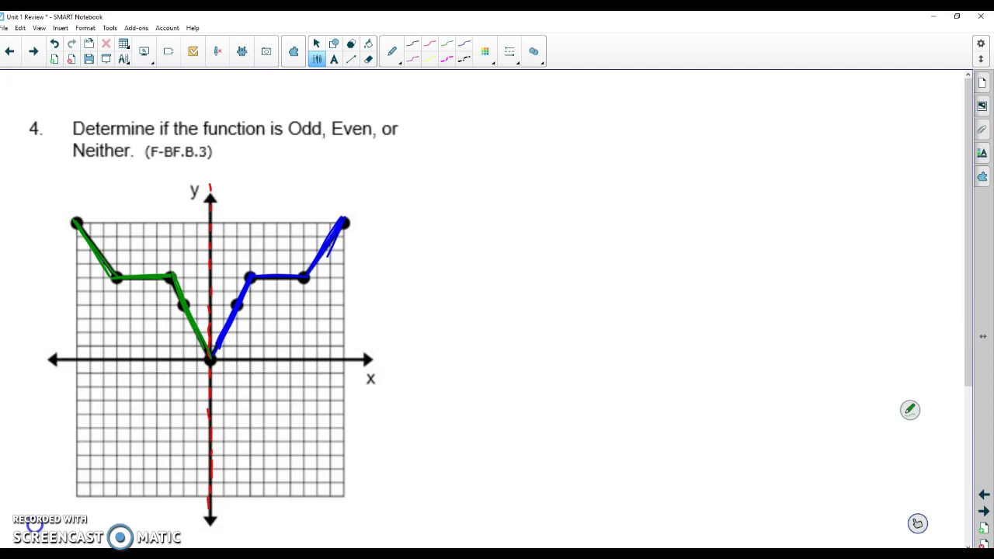
Handwrite Even beside problem 4's graph and advance to problem 5
mouse_move(472, 186)
left_mouse_down()
mouse_move(491, 224)
mouse_move(494, 201)
left_mouse_up()
left_click_drag(473, 186, 511, 193)
left_click_drag(512, 204, 553, 206)
left_click(316, 43)
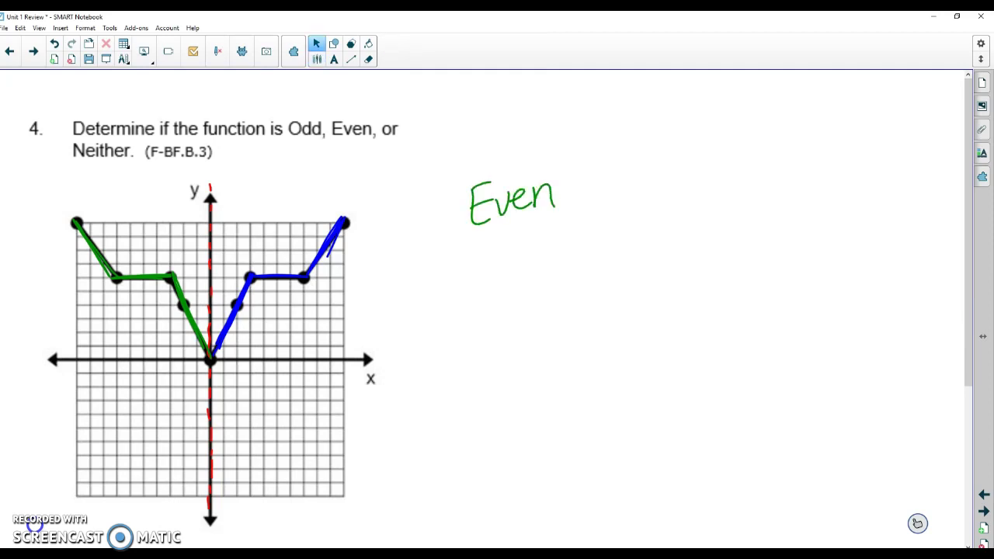
left_click(33, 51)
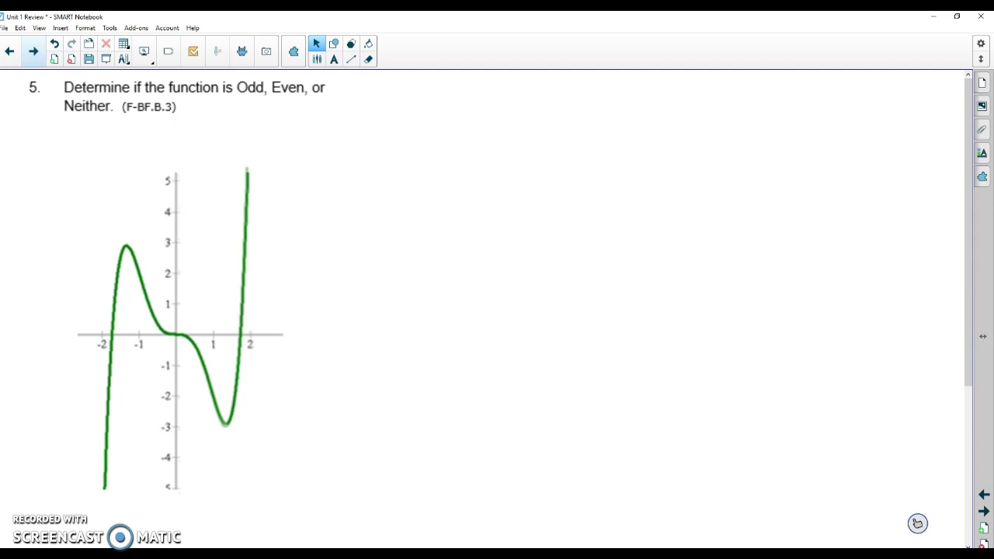
Flip the right half of problem 5's graph left to right
left_click(31, 50)
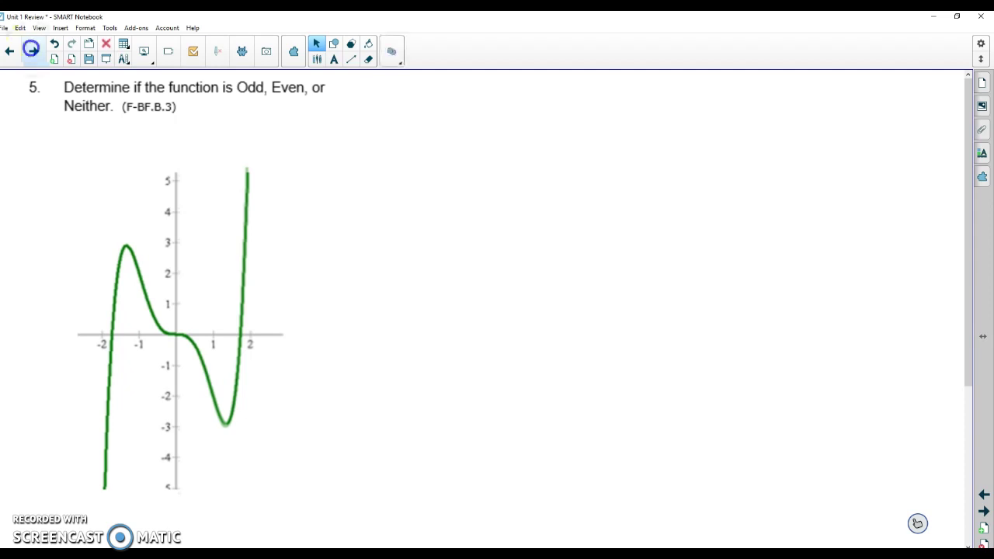
left_click(292, 144)
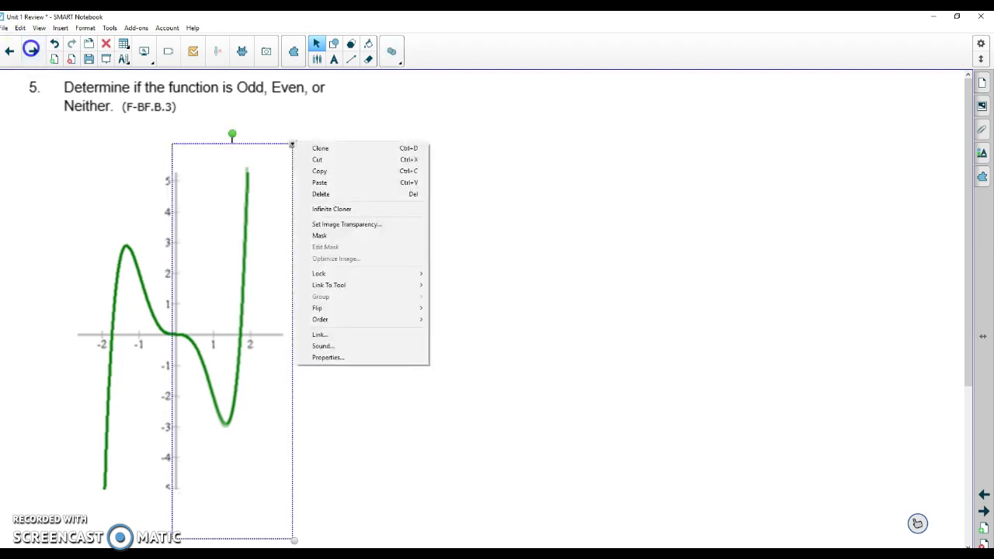
mouse_move(318, 307)
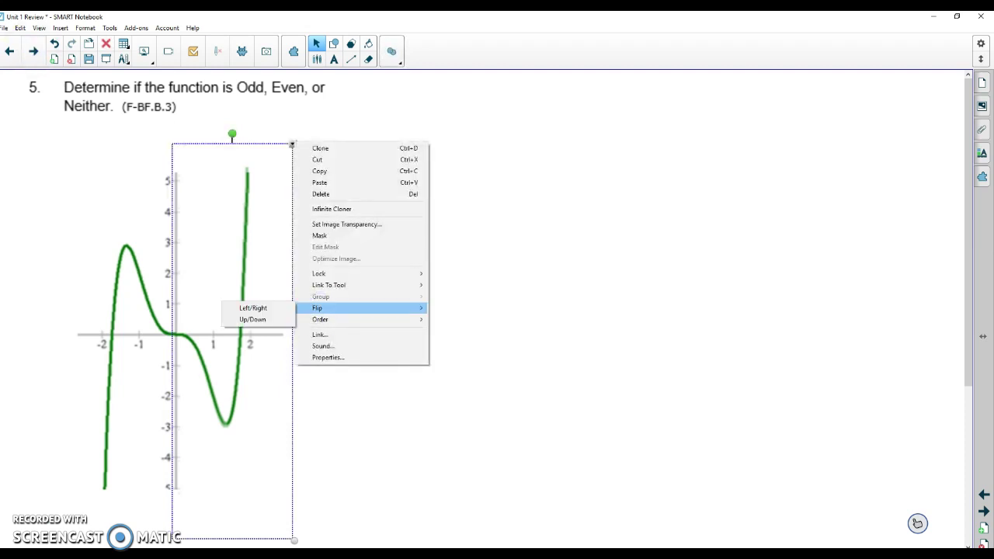
left_click(255, 307)
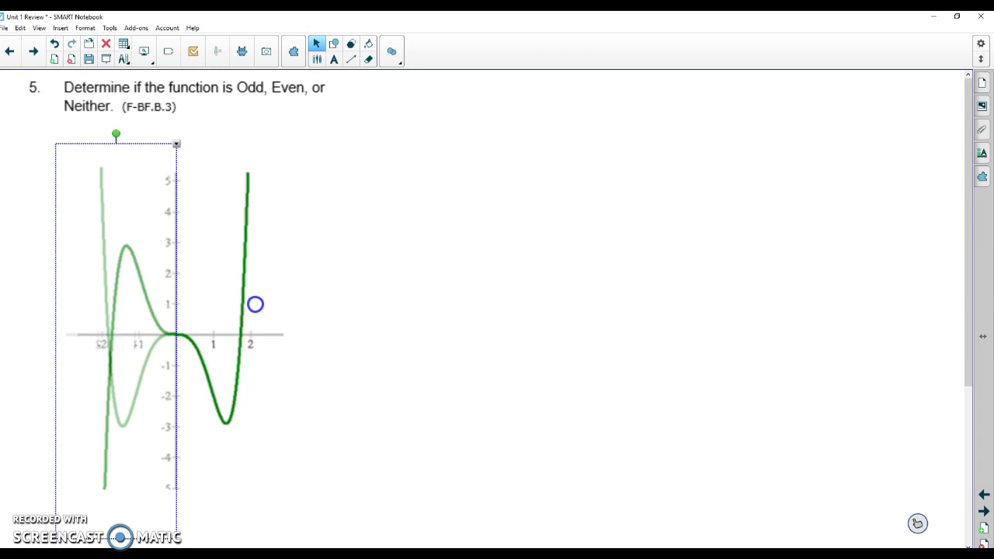
Flip the mirrored piece up/down so it lands exactly on the left half
left_click(177, 144)
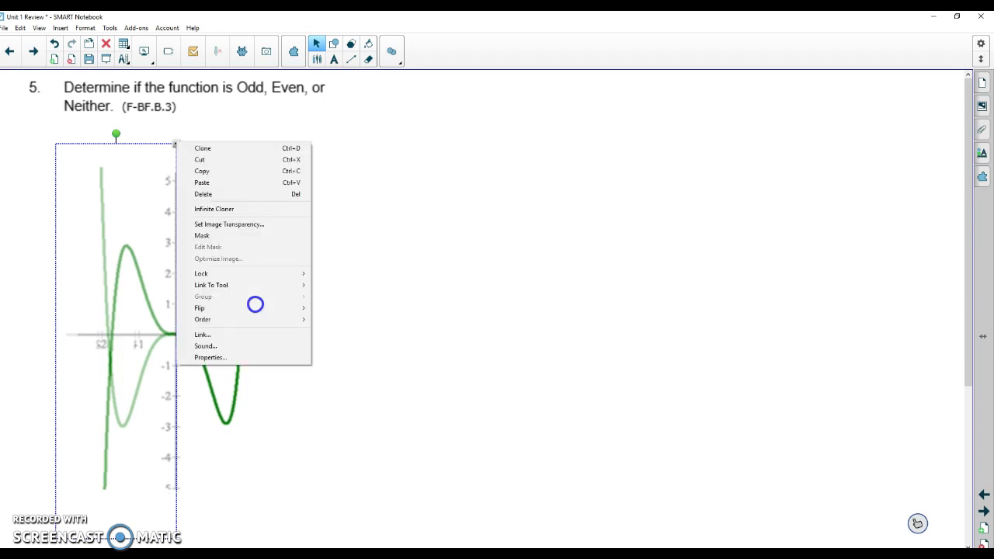
mouse_move(256, 307)
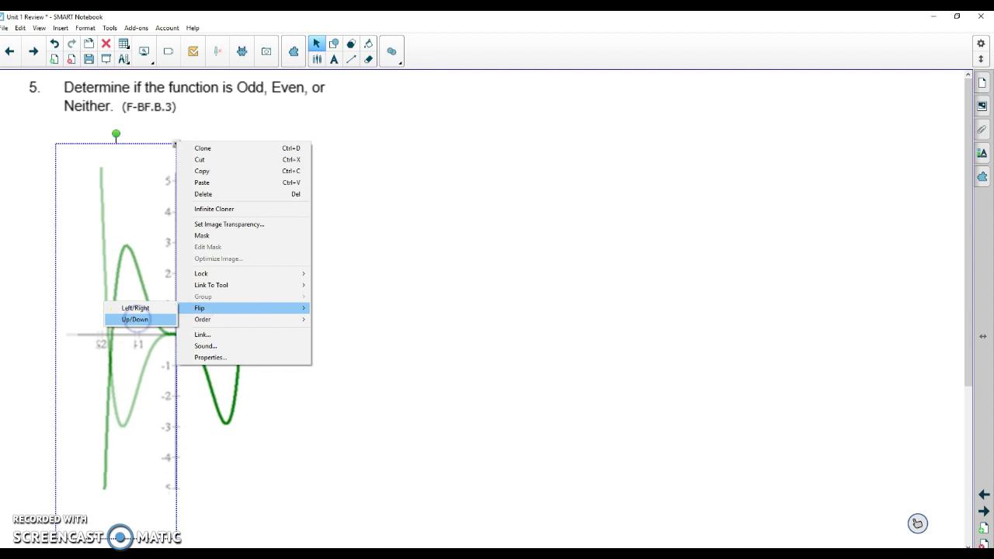
left_click(129, 319)
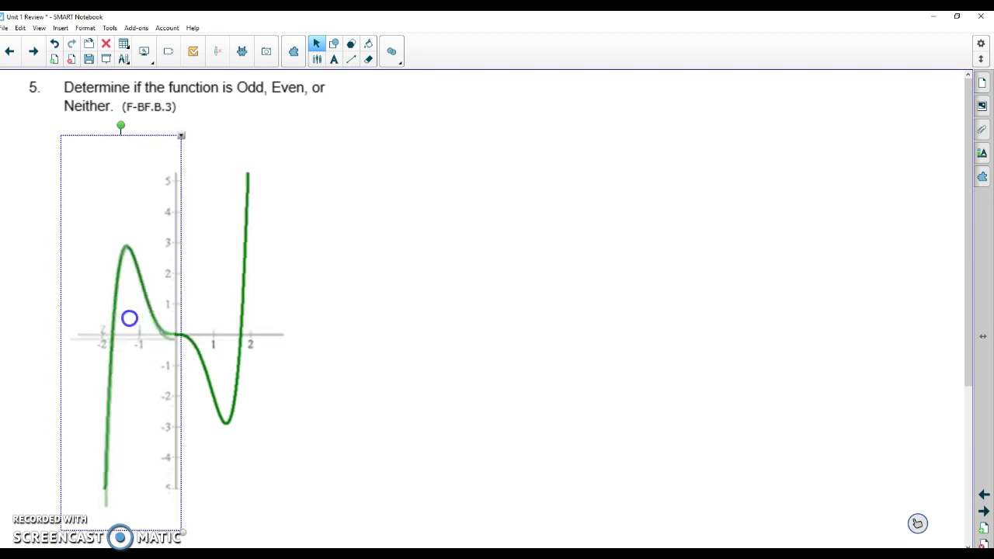
left_click(129, 318)
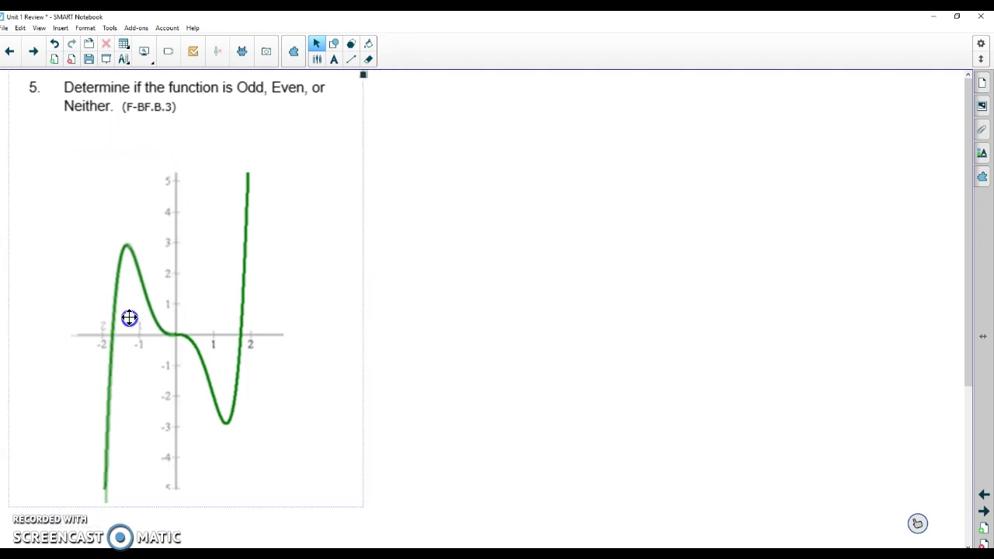
Handwrite Odd beside problem 5's graph and move on to problem 6's page
mouse_move(460, 122)
left_mouse_down()
mouse_move(450, 154)
mouse_move(461, 125)
left_mouse_up()
mouse_move(476, 146)
left_mouse_down()
mouse_move(488, 132)
mouse_move(492, 149)
left_mouse_up()
mouse_move(509, 129)
left_mouse_down()
mouse_move(501, 136)
mouse_move(515, 152)
left_mouse_up()
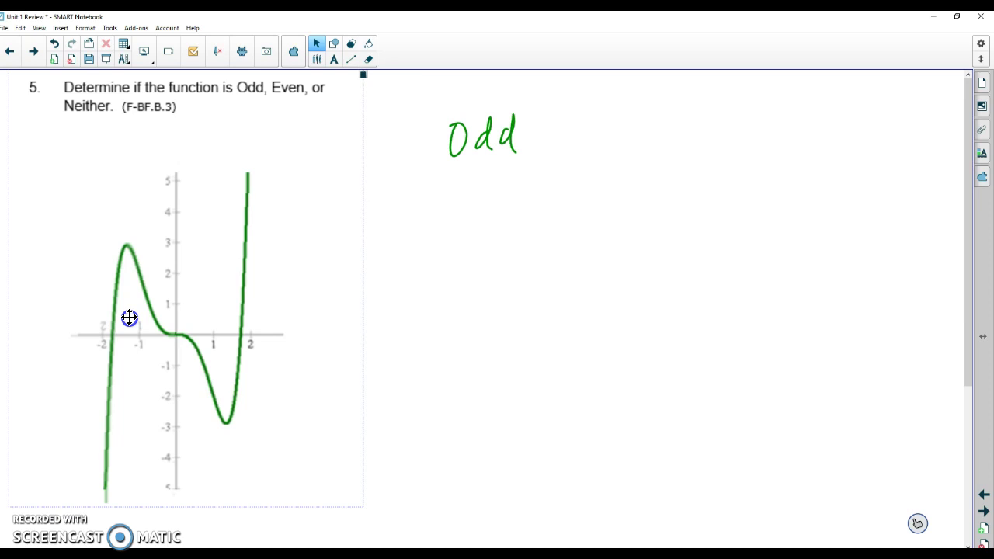
key("Page_Down")
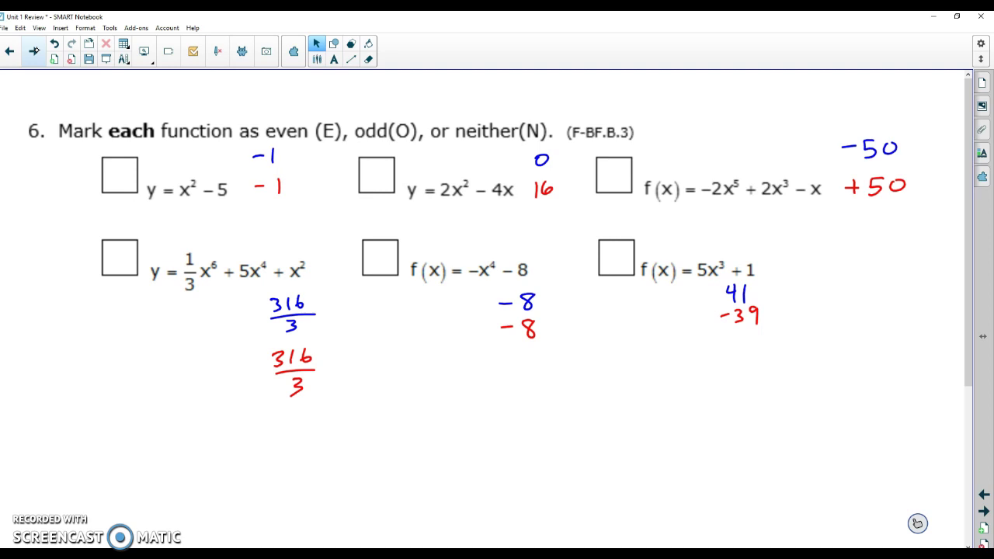
Handwrite a legend at the page top: x = 2 in blue, x = -2 in red
left_click(317, 59)
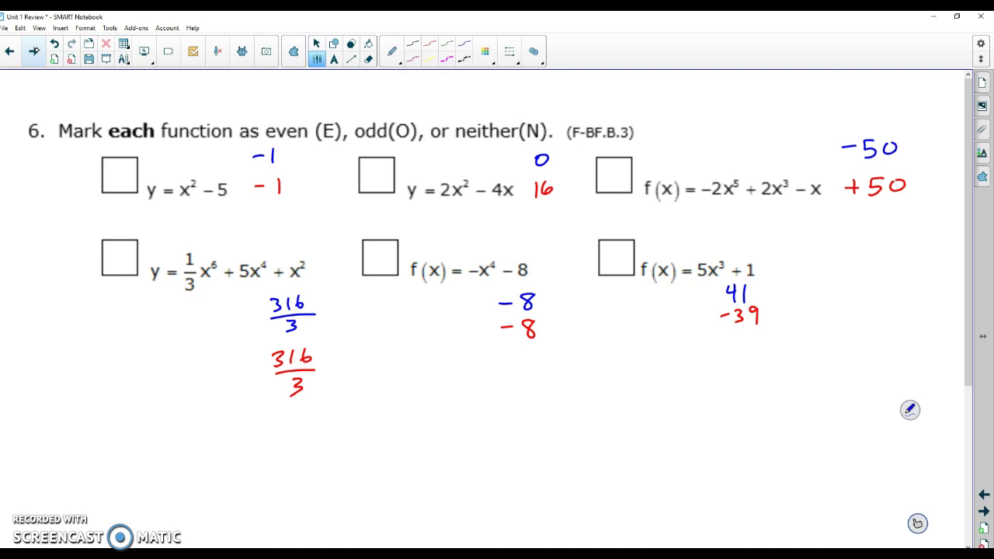
mouse_move(653, 91)
left_mouse_down()
mouse_move(669, 115)
mouse_move(655, 118)
mouse_move(696, 89)
mouse_move(736, 98)
left_mouse_up()
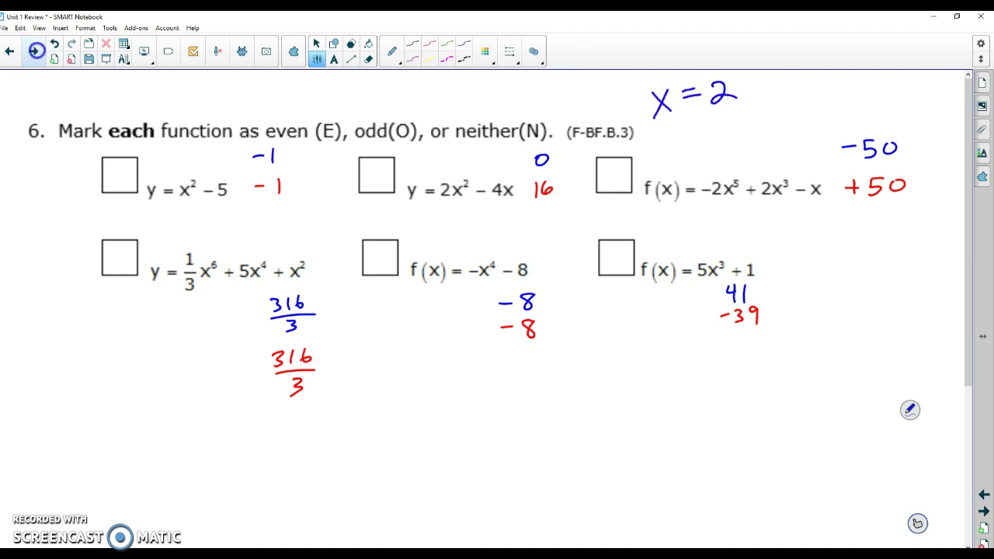
mouse_move(655, 123)
left_mouse_down()
mouse_move(671, 142)
mouse_move(655, 145)
left_mouse_up()
left_click_drag(678, 124, 701, 127)
left_click_drag(708, 125, 744, 118)
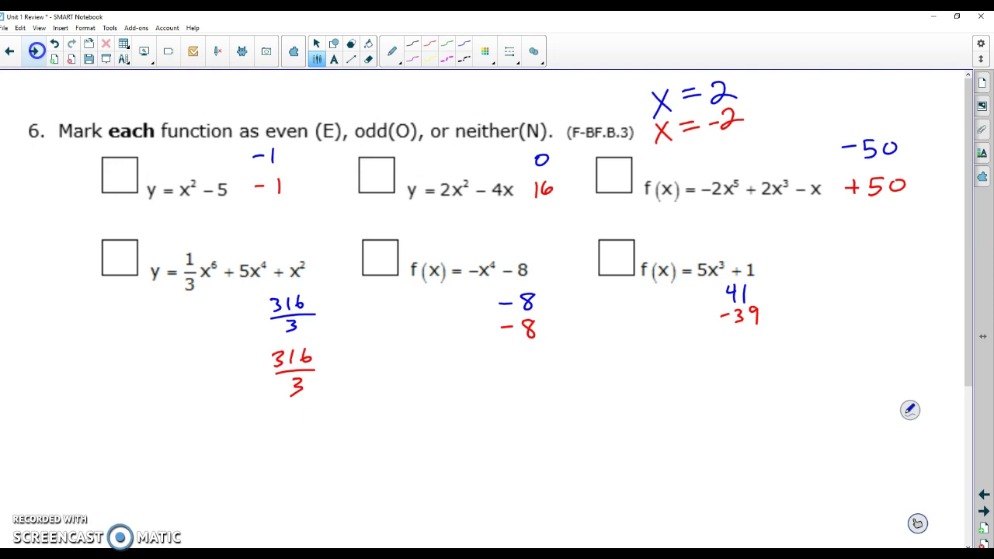
Mark E for x² − 5, −x⁴ − 8 and the x⁶ function, O for −2x⁵ + 2x³ − x, N for 2x² − 4x
mouse_move(113, 161)
left_mouse_down()
mouse_move(114, 179)
mouse_move(135, 188)
mouse_move(132, 173)
left_mouse_up()
left_click_drag(113, 162, 135, 160)
mouse_move(375, 246)
left_mouse_down()
mouse_move(375, 270)
mouse_move(391, 268)
left_mouse_up()
left_click_drag(376, 257, 394, 244)
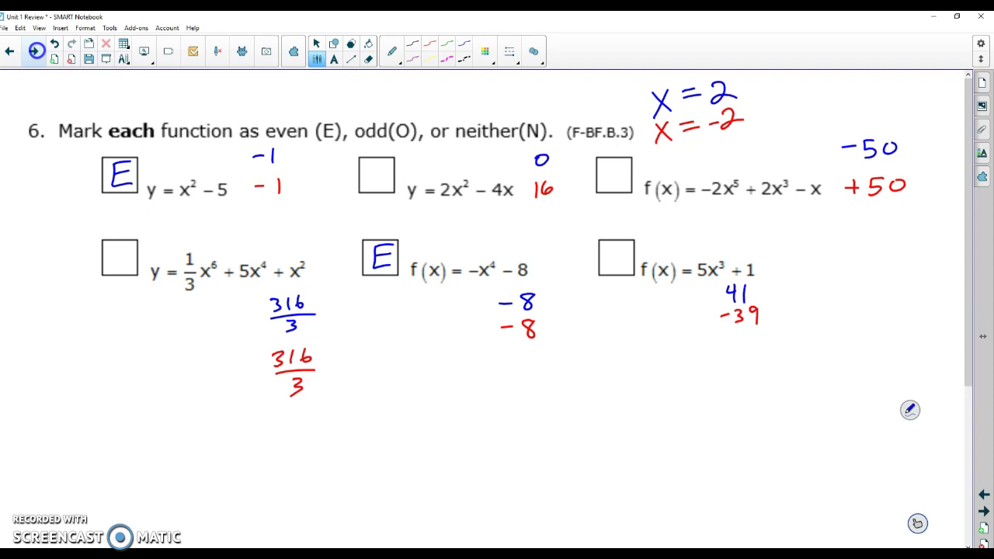
mouse_move(114, 247)
left_mouse_down()
mouse_move(114, 273)
mouse_move(130, 273)
left_mouse_up()
mouse_move(115, 260)
left_mouse_down()
mouse_move(128, 260)
mouse_move(130, 247)
left_mouse_up()
mouse_move(615, 163)
left_mouse_down()
mouse_move(606, 173)
mouse_move(623, 163)
left_mouse_up()
mouse_move(371, 166)
left_mouse_down()
mouse_move(370, 186)
mouse_move(382, 162)
left_mouse_up()
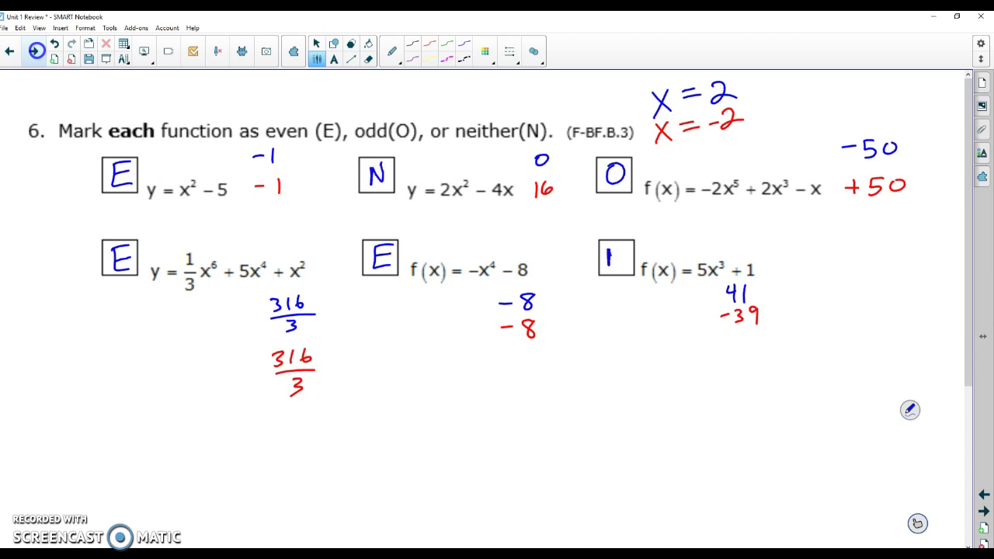